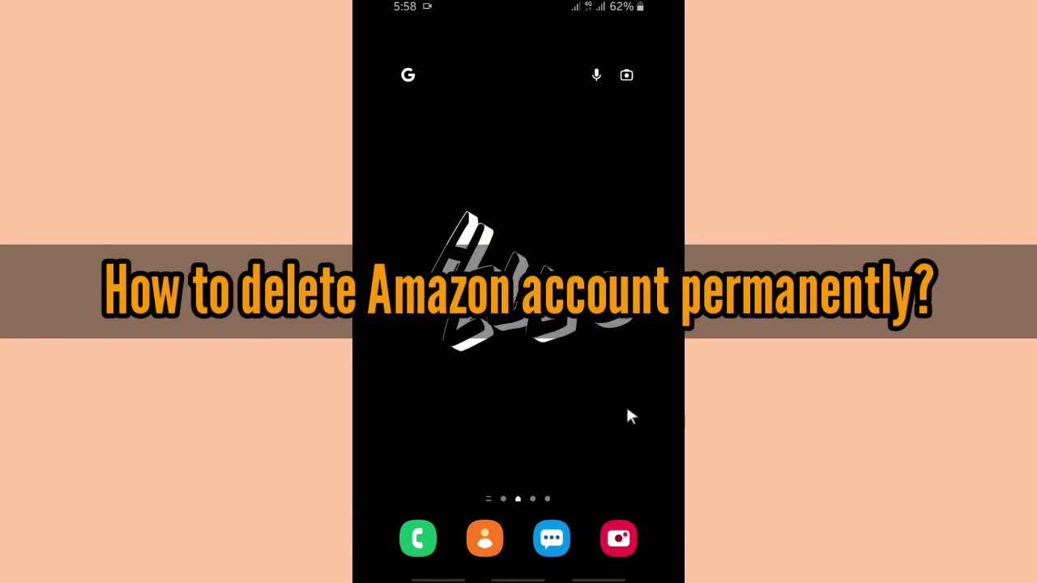
Swipe to the home-screen page showing the Amazon.com shortcut beside Chrome and Calculator.
left_click_drag(598, 373, 502, 369)
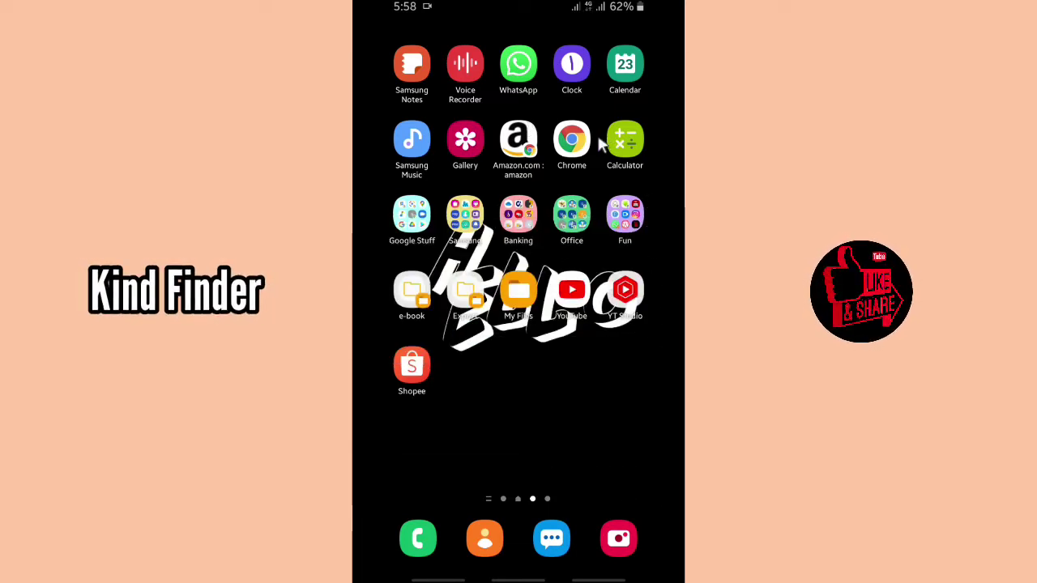
Launch the Amazon.com shortcut and follow the footer Help link to Amazon's Help page.
left_click(519, 142)
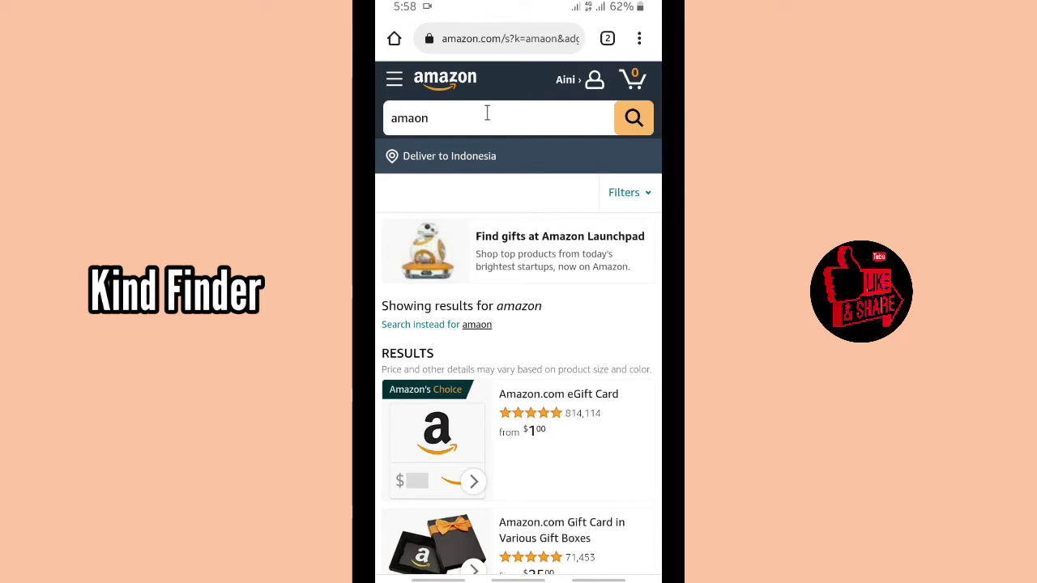
scroll(487, 113, "down", 20)
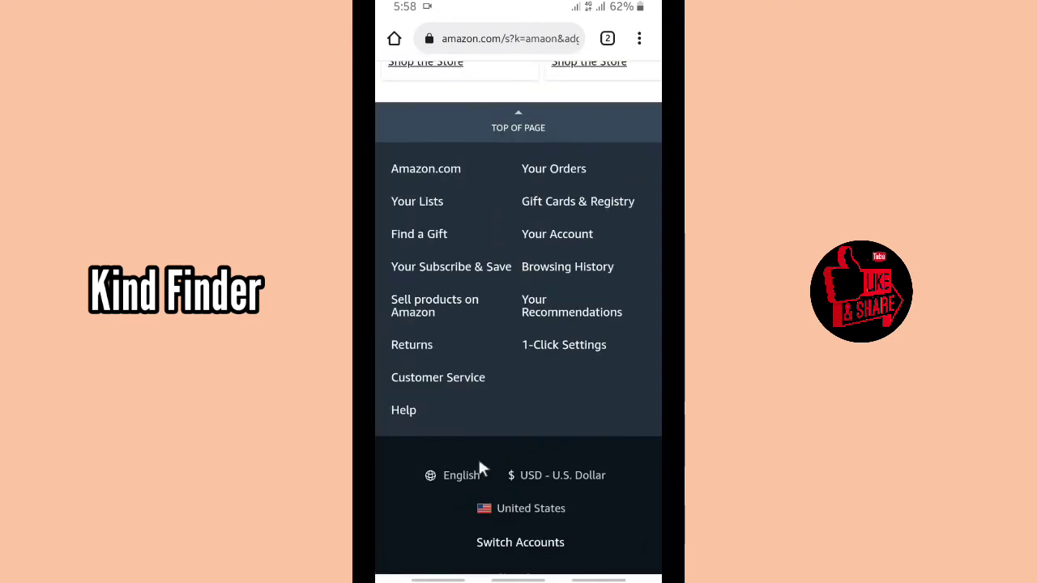
left_click(405, 411)
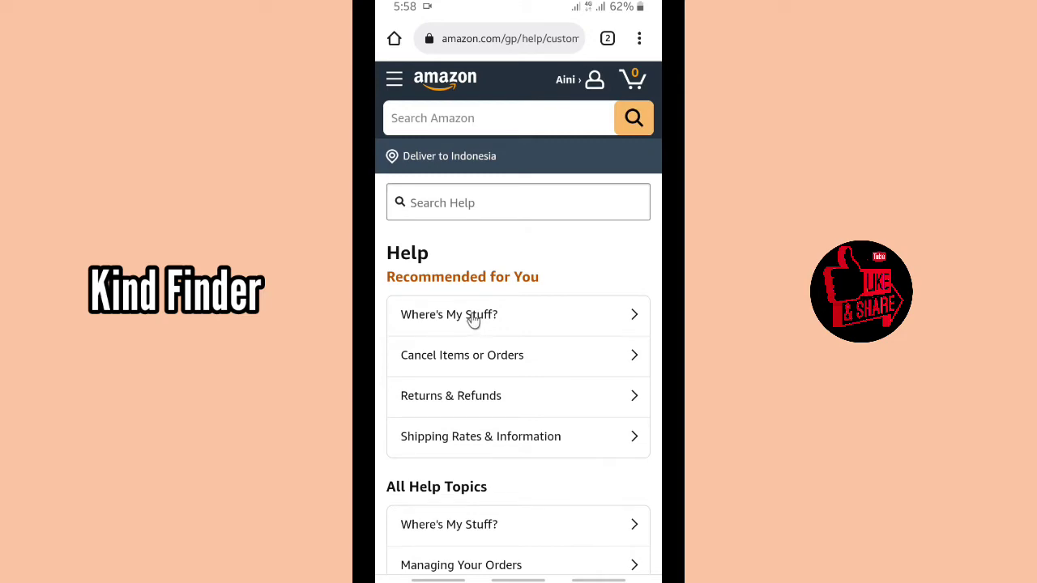
Search Amazon Help for 'Delete my account'.
scroll(490, 325, "down", 5)
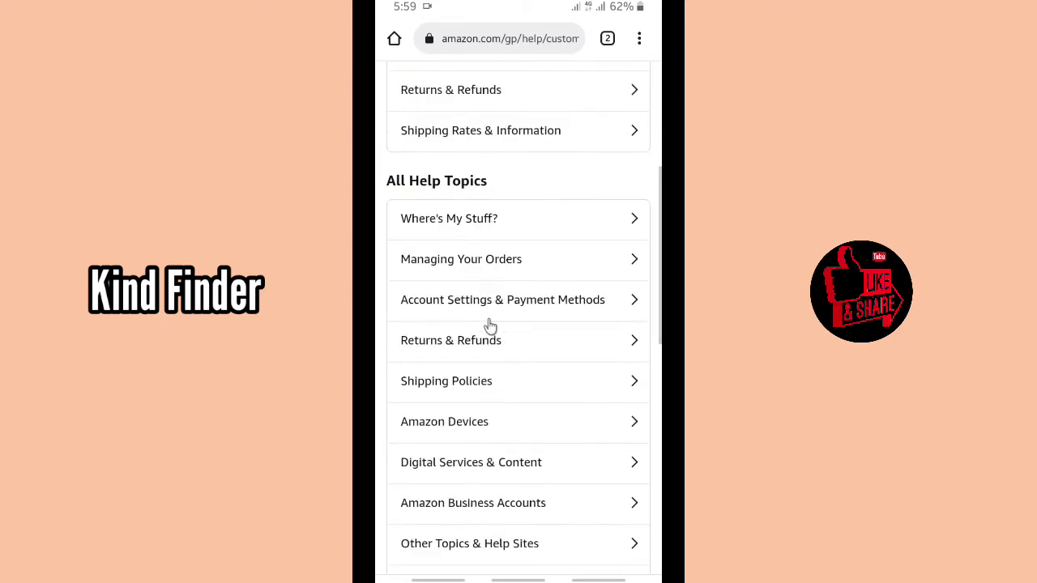
scroll(490, 325, "down", 6)
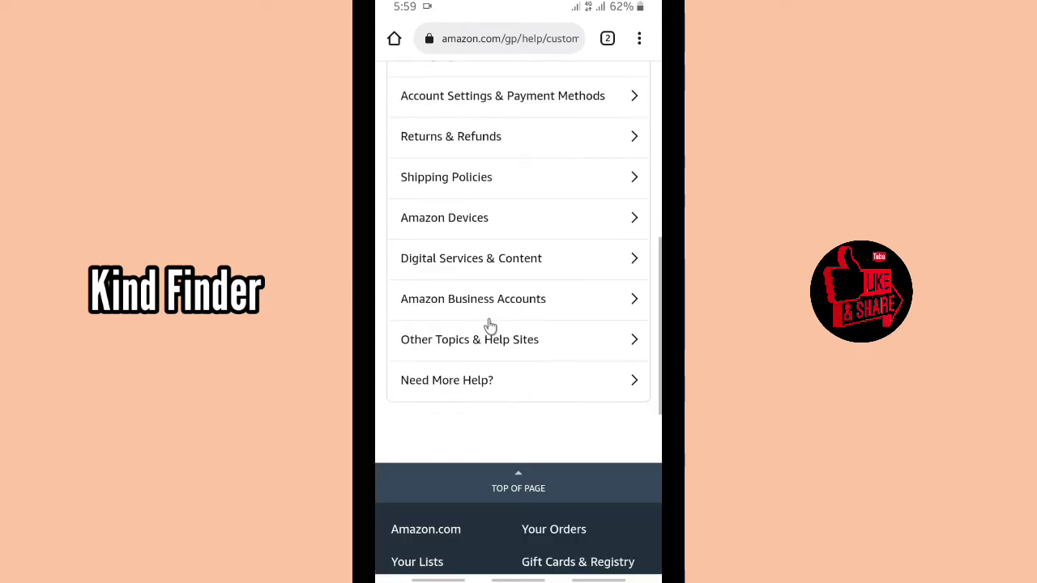
left_click(490, 326)
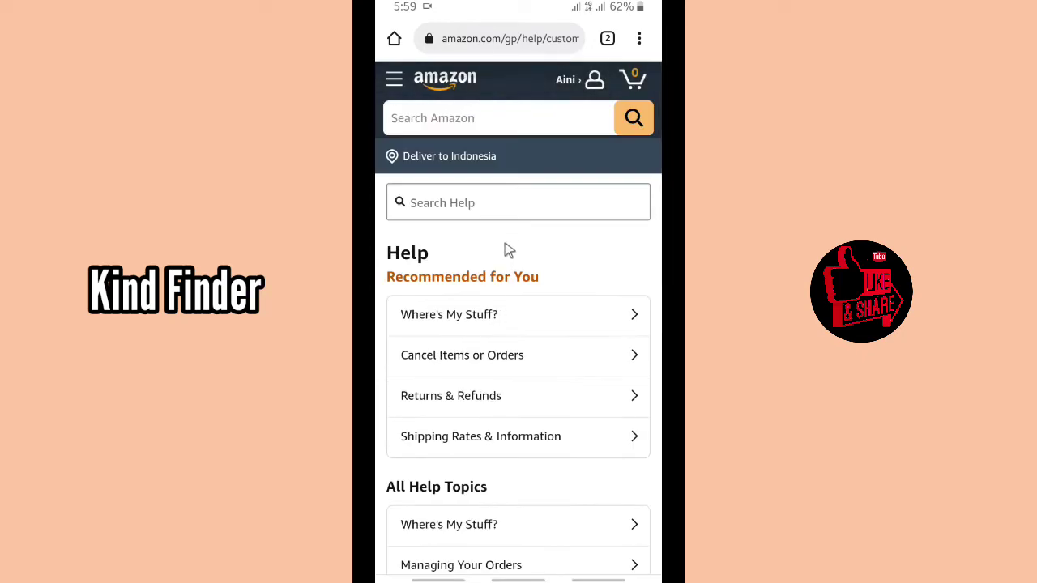
left_click(513, 198)
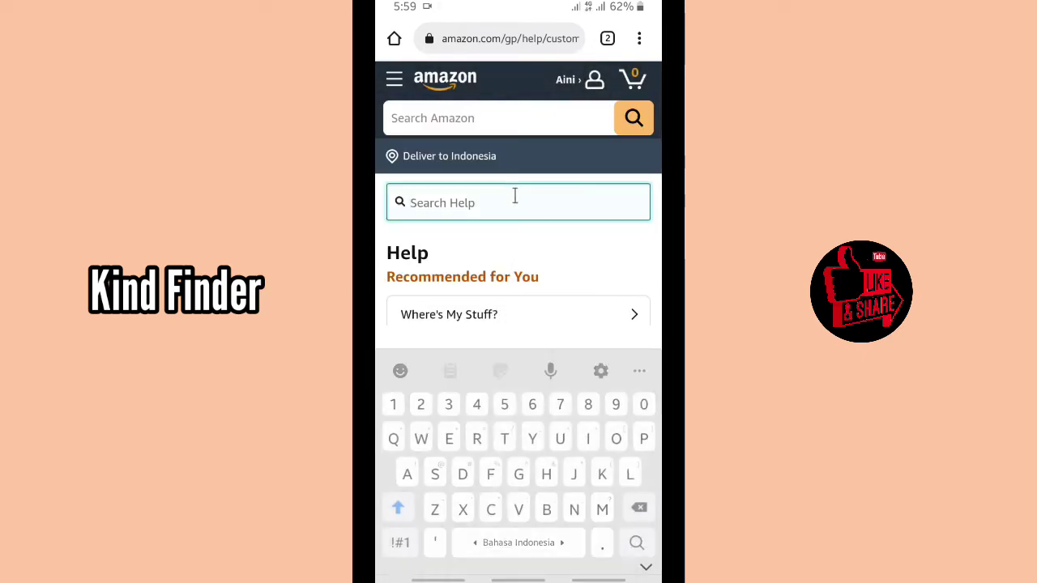
type("Delete m")
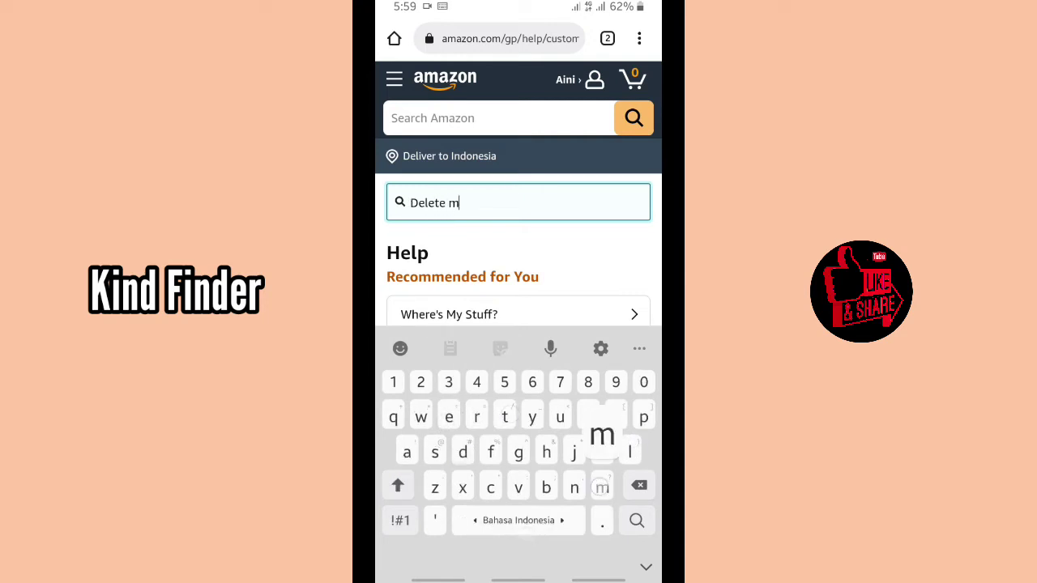
type("yba")
key("BackSpace")
key("BackSpace")
type("a")
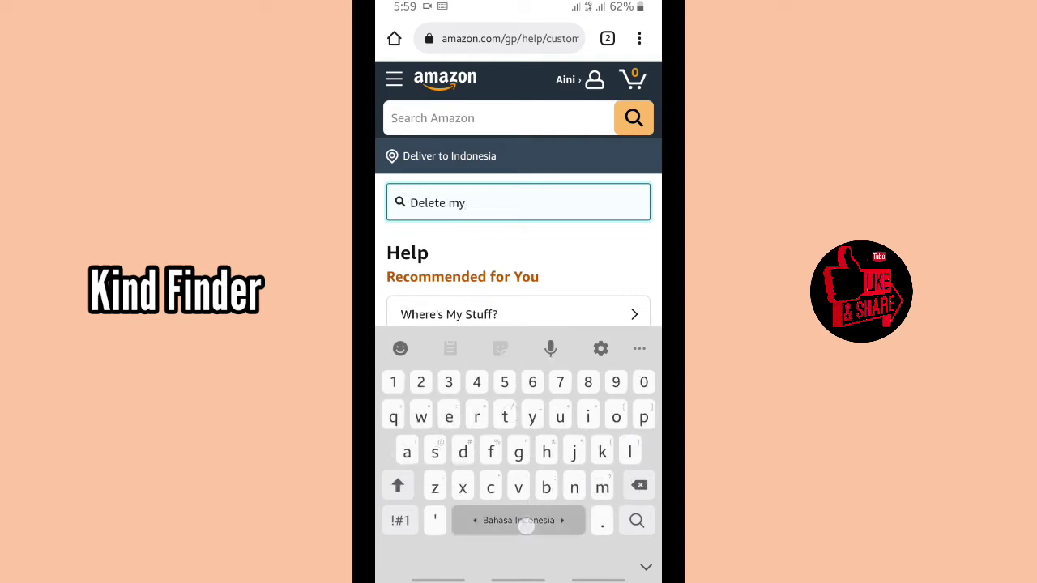
type("ccpunt")
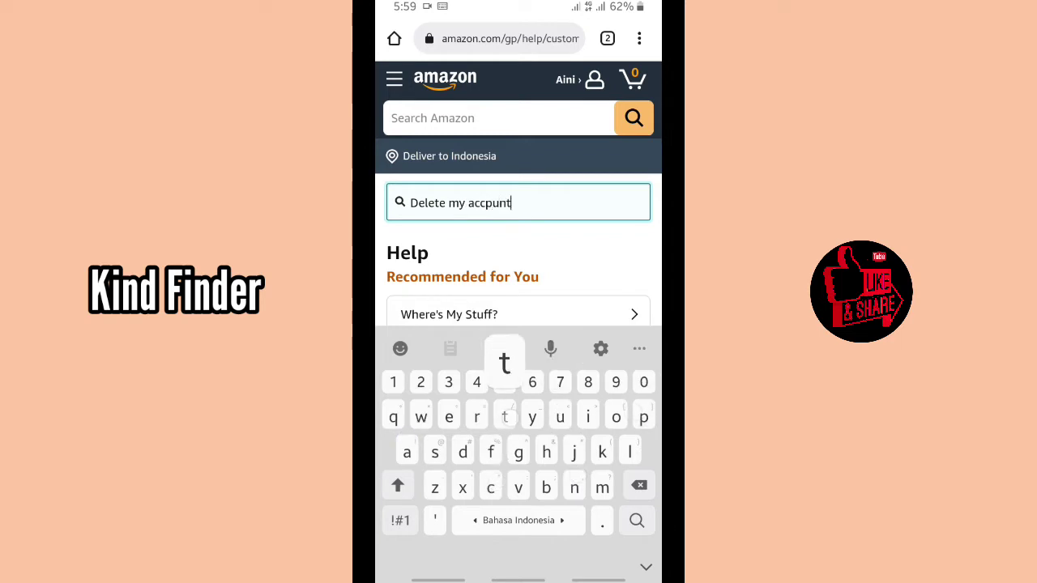
key("BackSpace")
key("BackSpace")
key("BackSpace")
key("BackSpace")
type("ount")
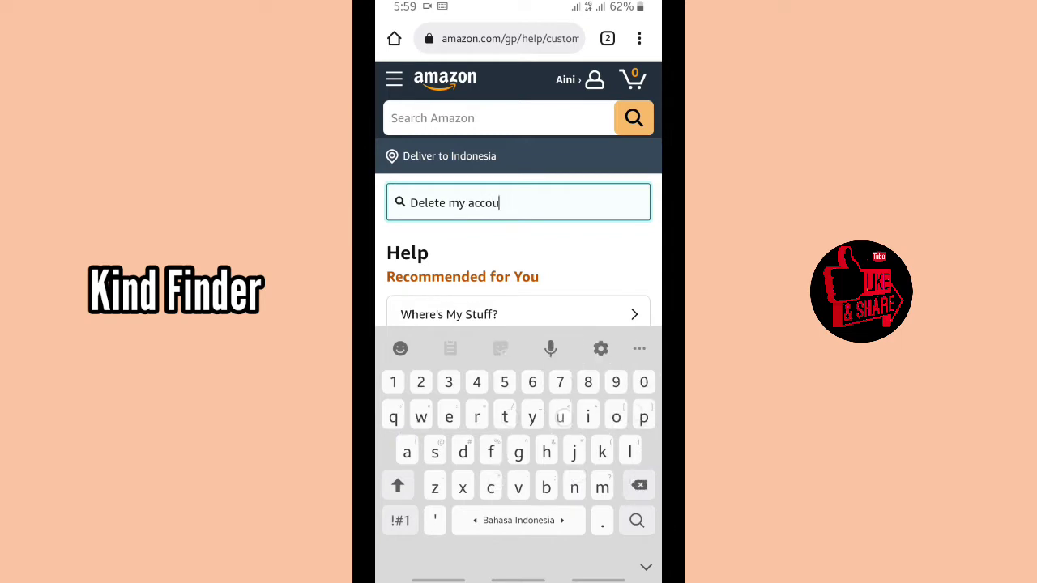
key("Return")
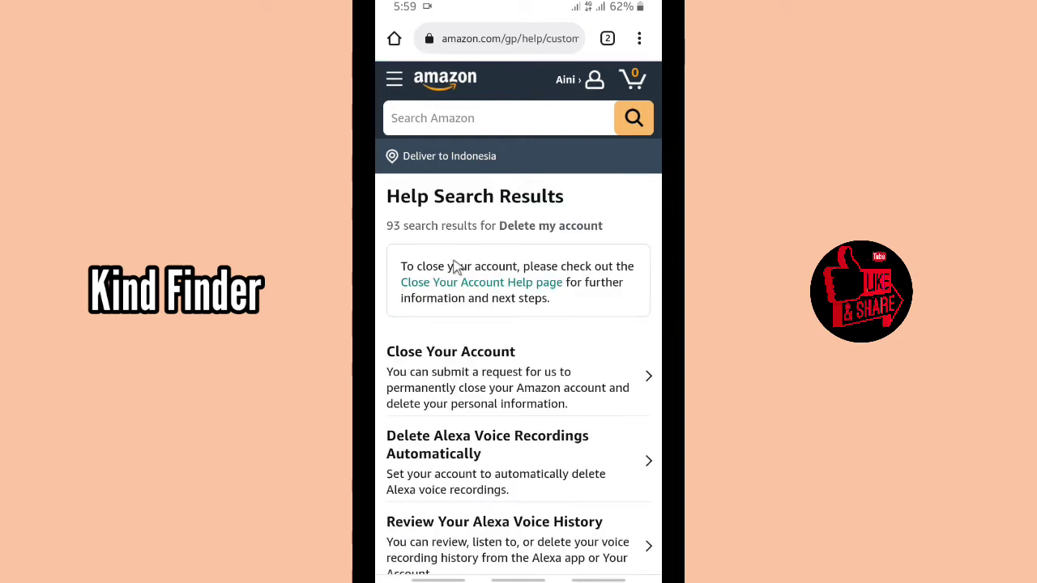
Open the Close Your Account search result and read through its closure instructions.
scroll(437, 340, "down", 5)
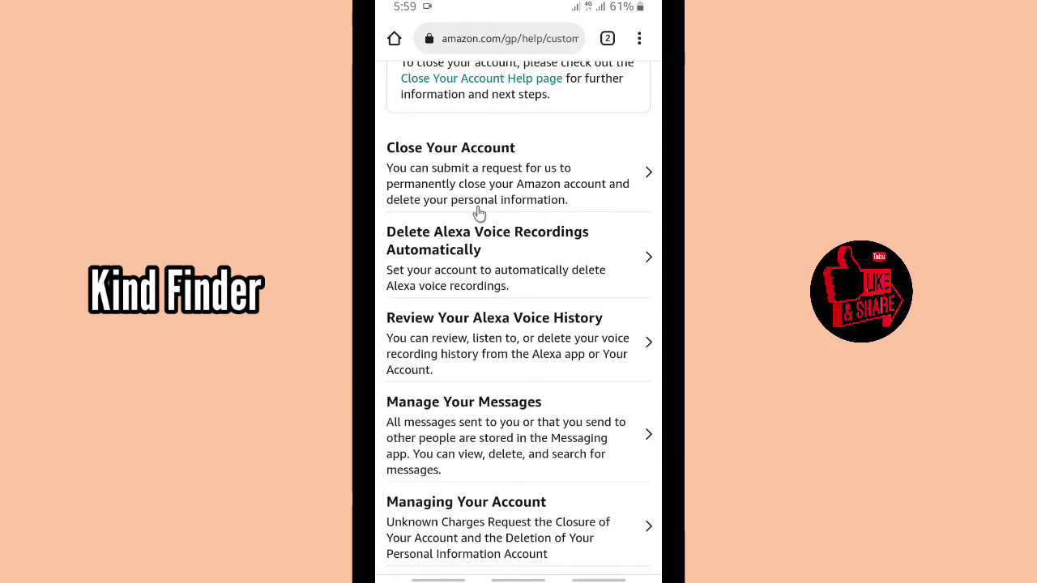
left_click(643, 189)
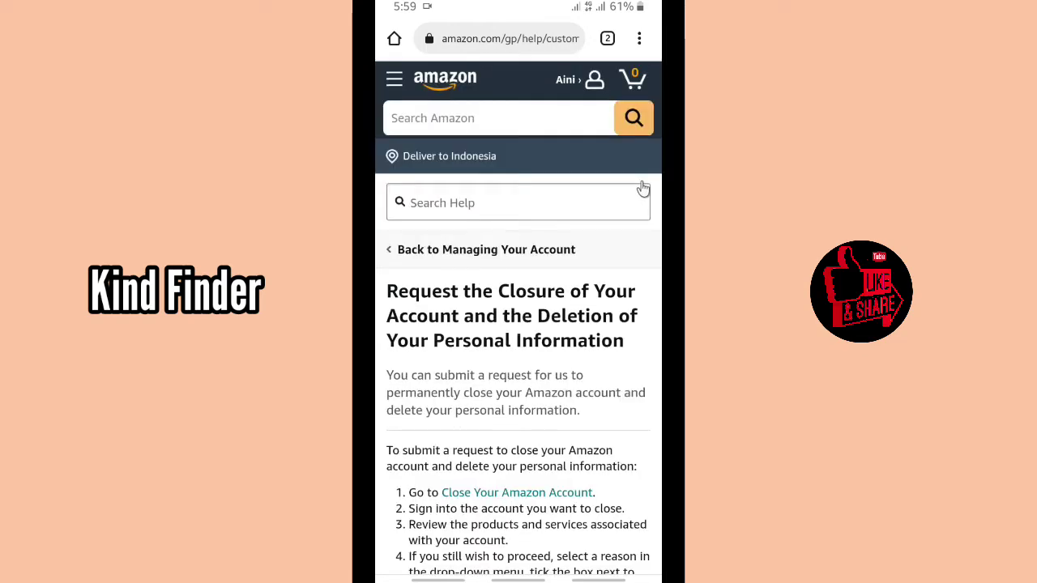
scroll(571, 261, "down", 1)
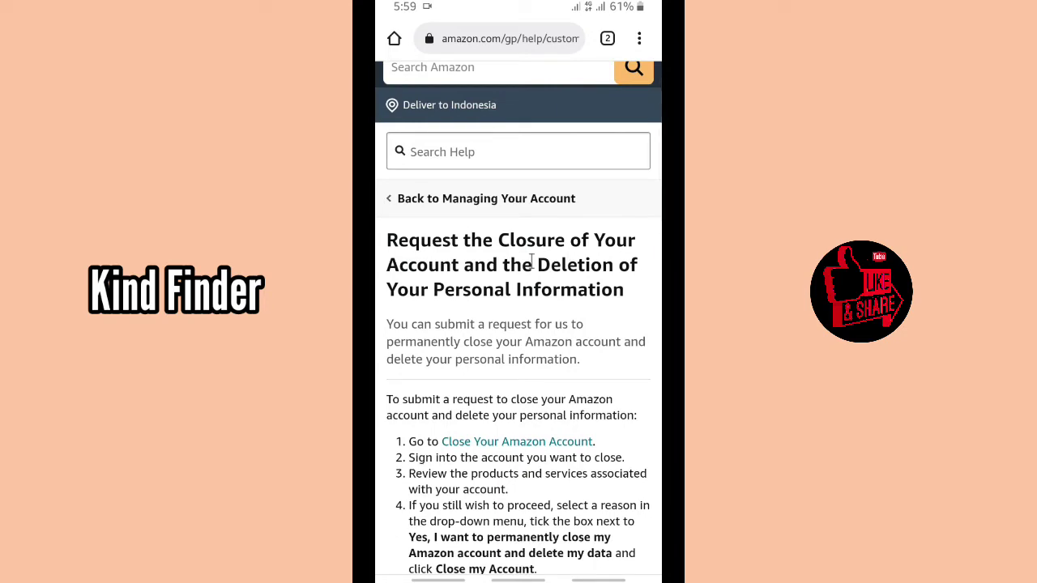
scroll(501, 288, "down", 1)
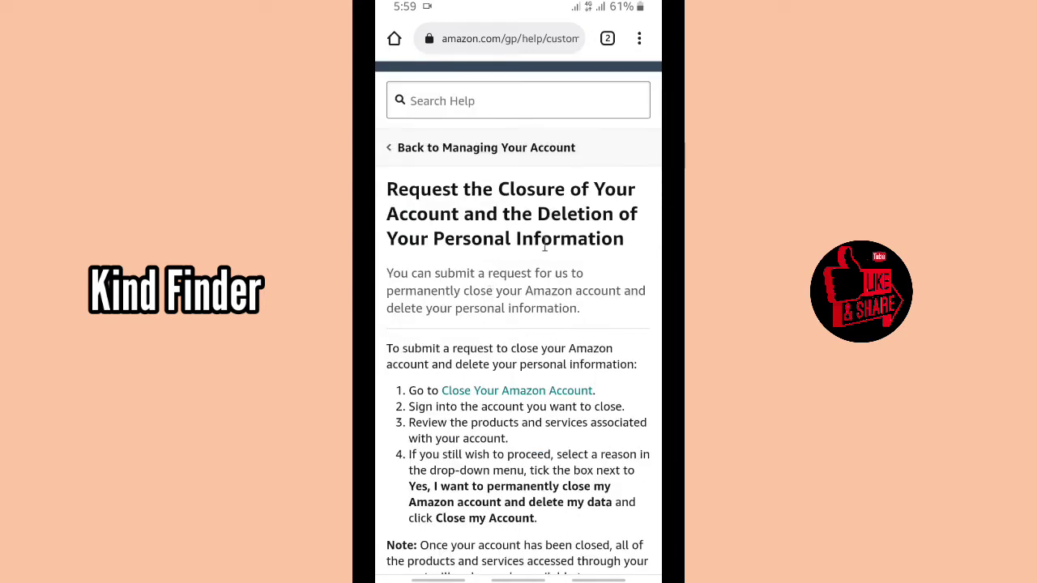
scroll(486, 270, "down", 2)
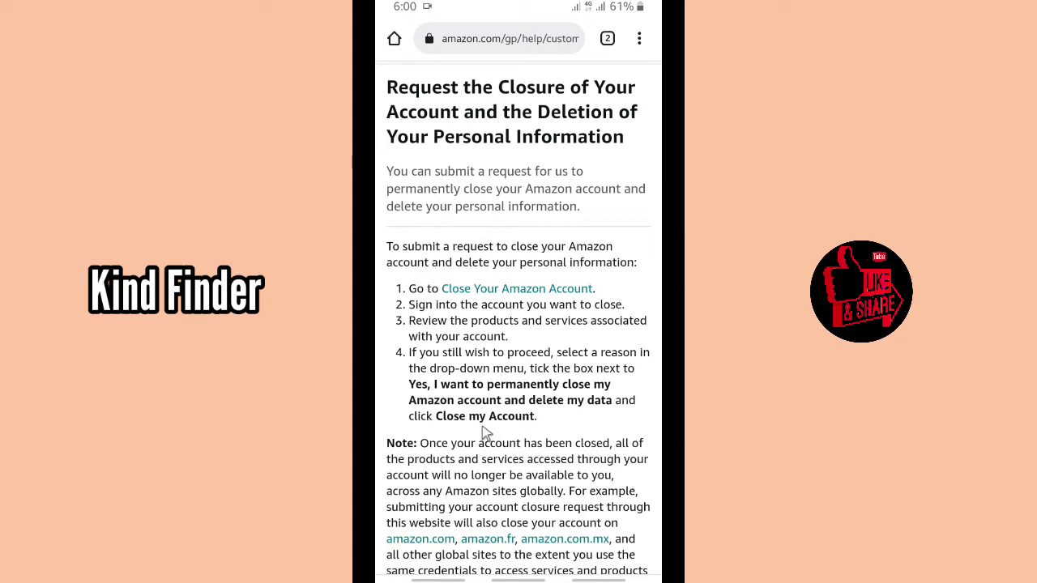
scroll(487, 422, "down", 5)
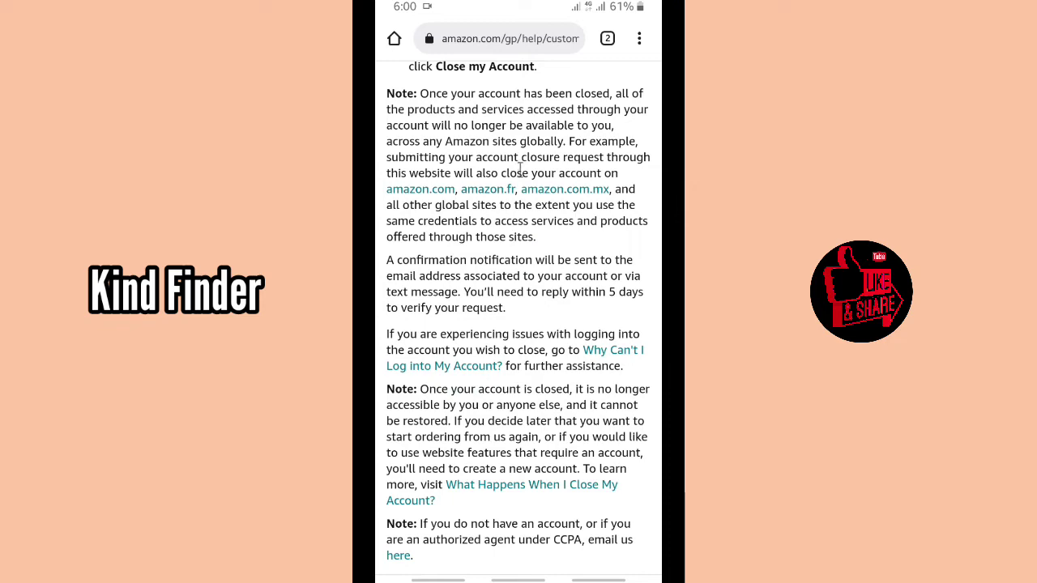
scroll(521, 167, "up", 10)
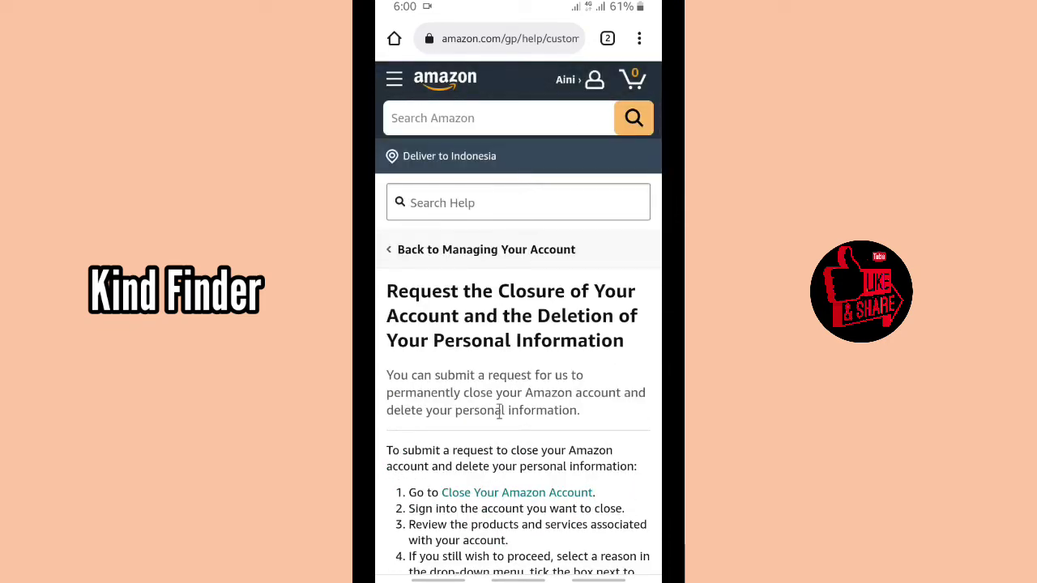
Open the Close Your Amazon Account page and scroll down to the closure form.
left_click(514, 494)
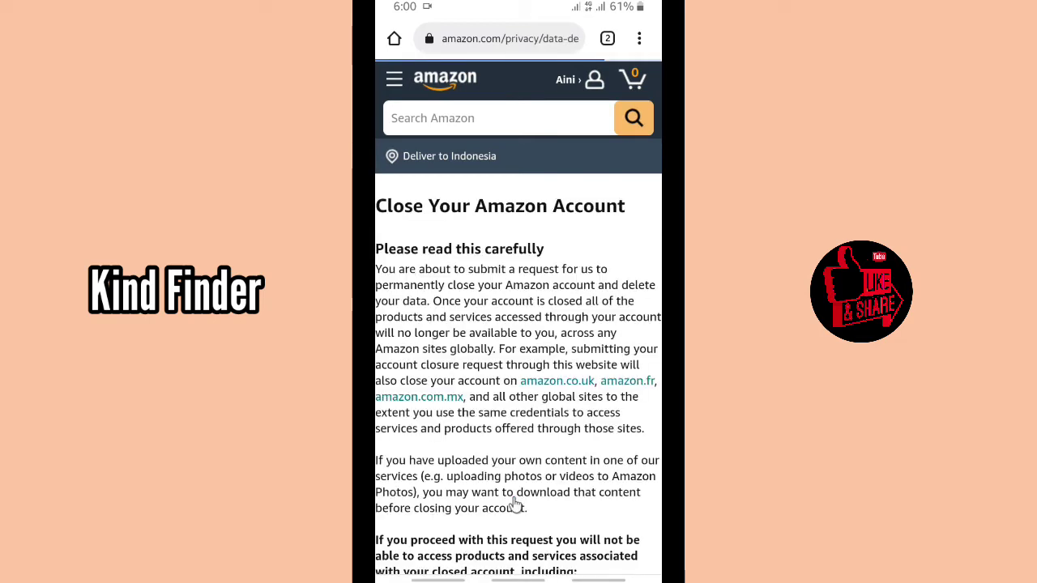
scroll(514, 502, "down", 2)
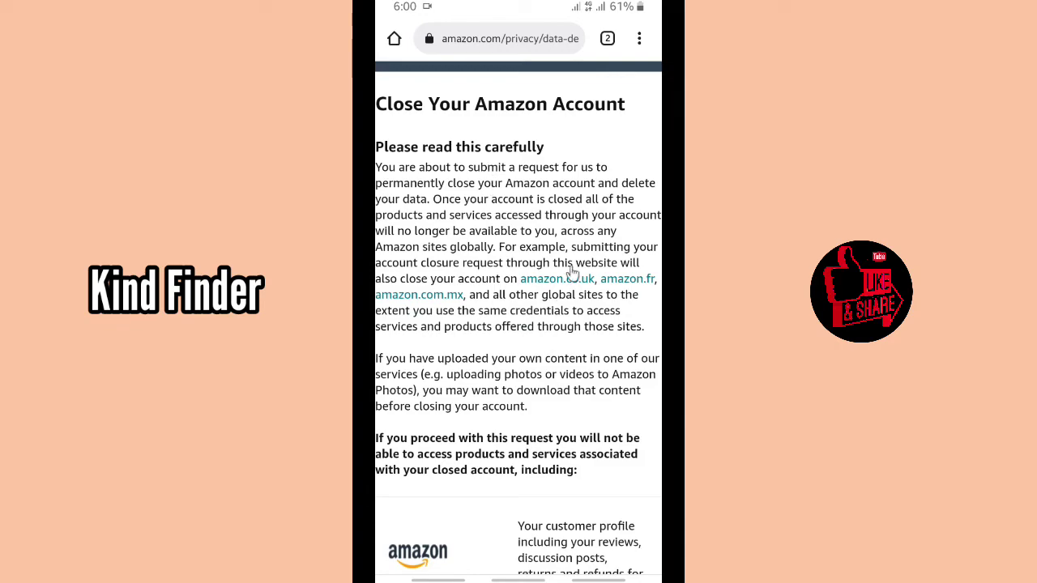
scroll(508, 384, "down", 2)
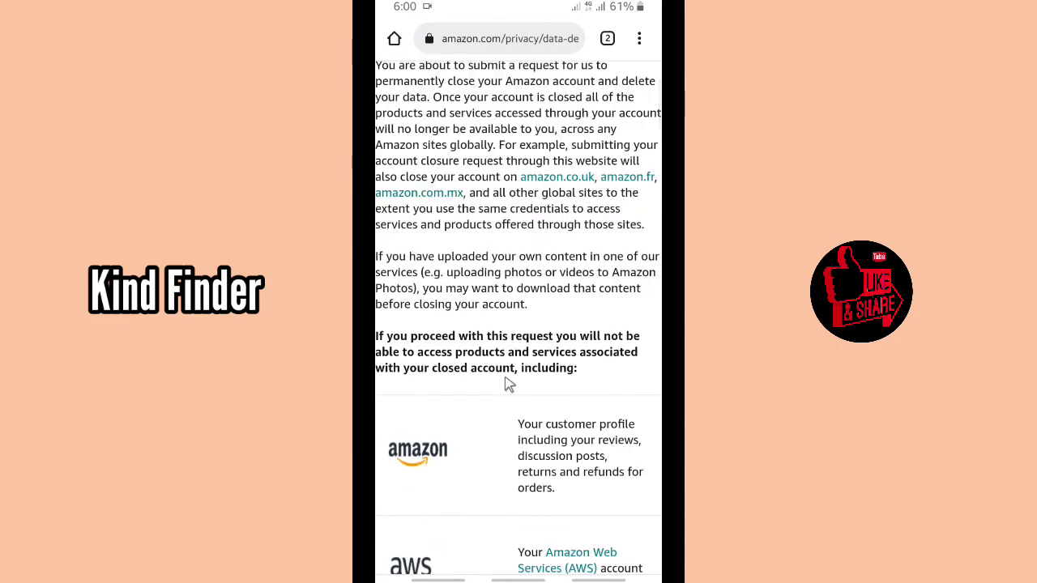
scroll(509, 384, "down", 12)
scroll(509, 384, "down", 20)
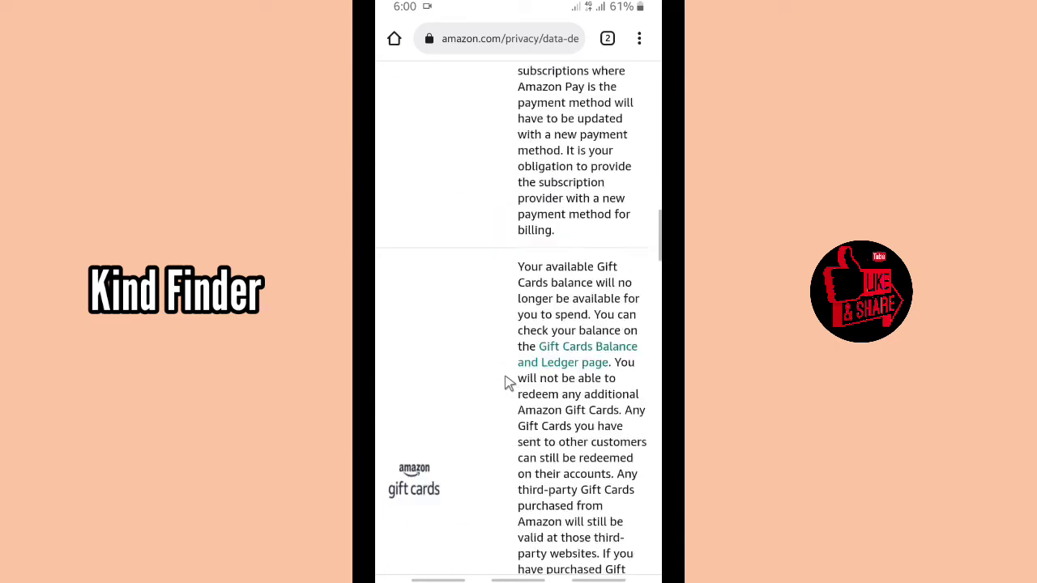
scroll(506, 381, "down", 5)
scroll(506, 381, "up", 15)
scroll(506, 376, "down", 5)
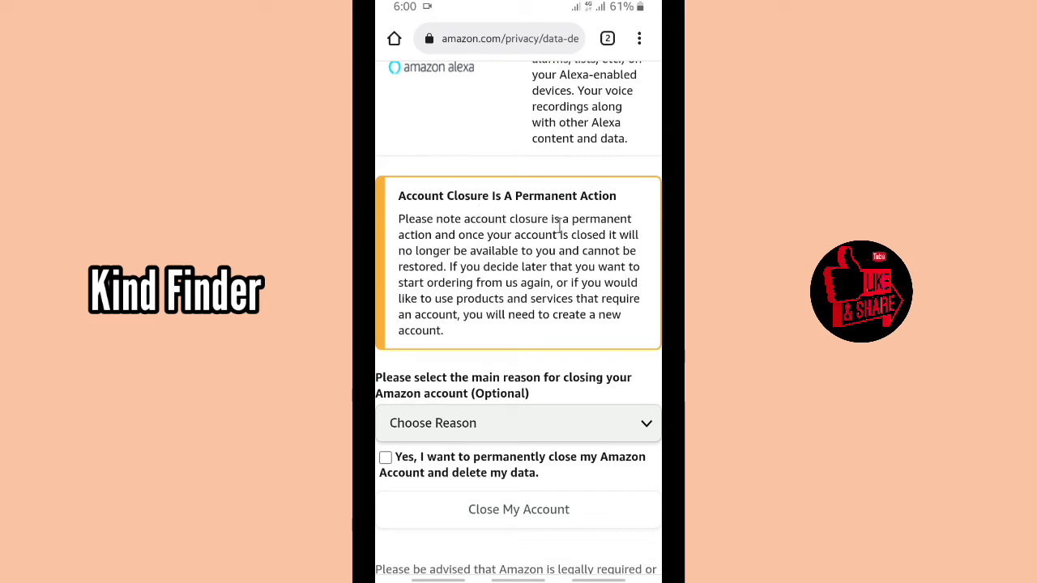
scroll(504, 240, "down", 3)
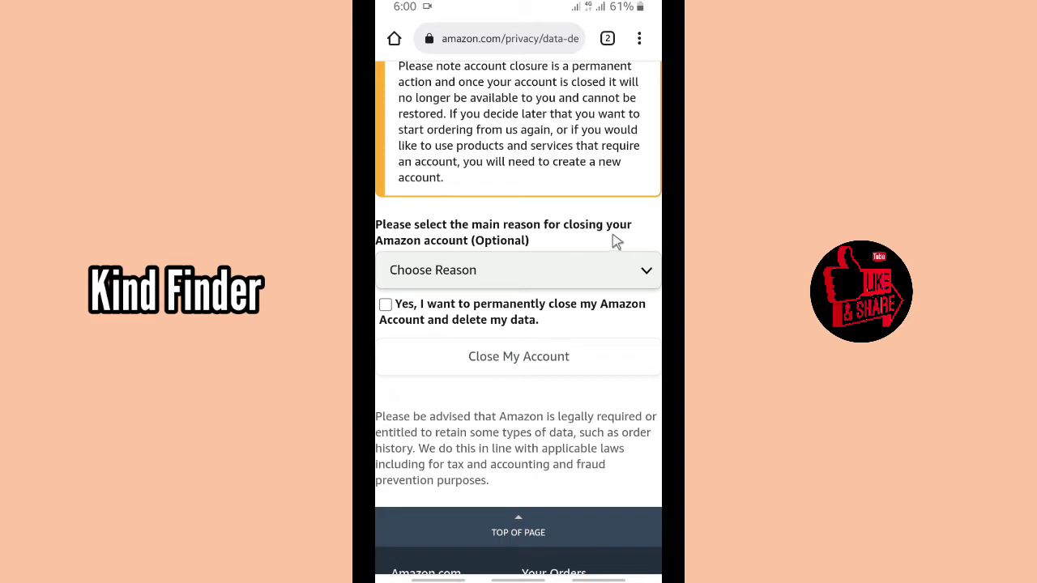
Choose reason 'I'm not using this account anymore', tick permanent closure, and submit the request.
left_click(597, 274)
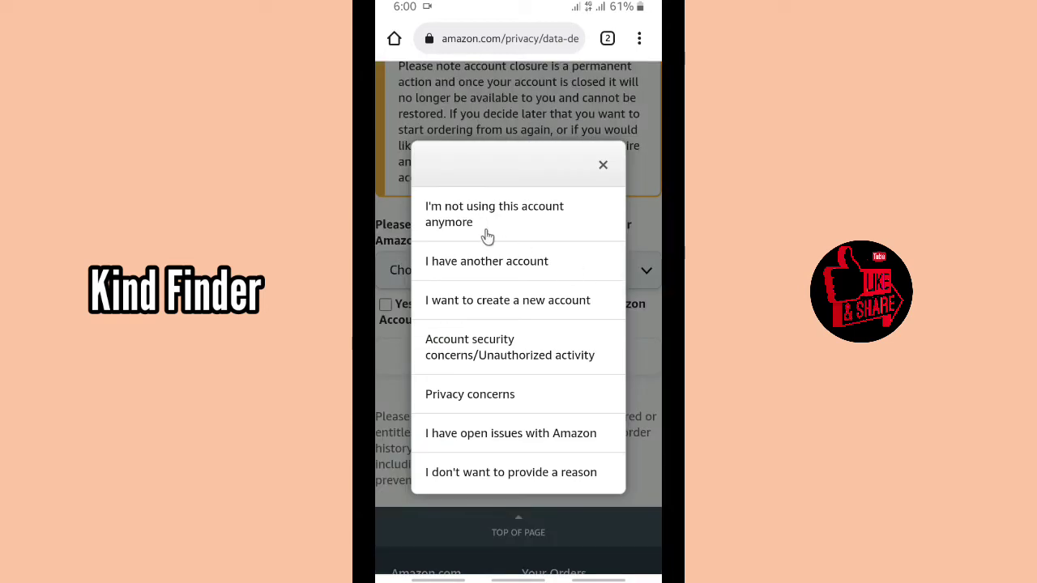
left_click(525, 231)
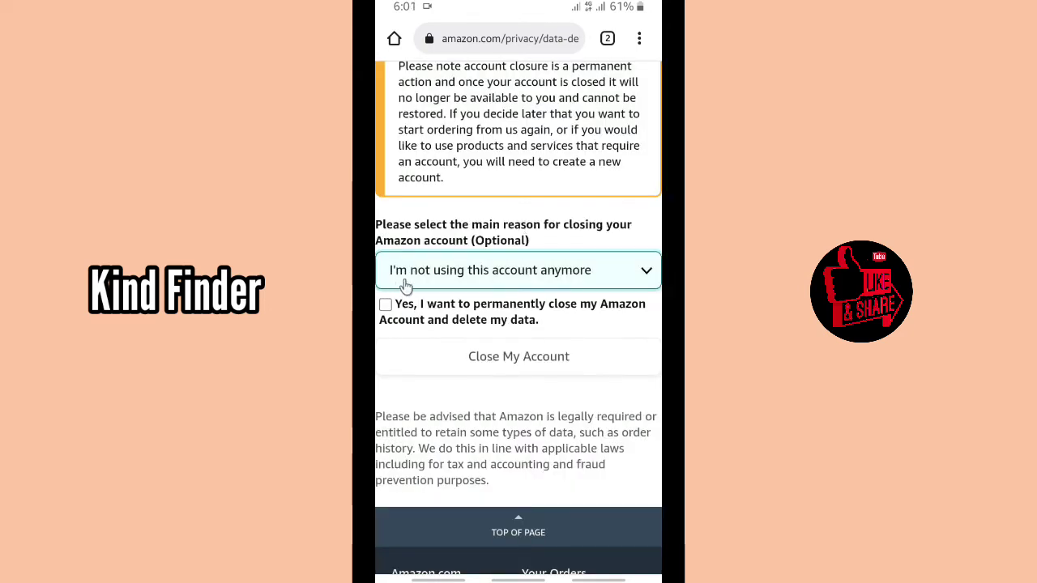
left_click(388, 314)
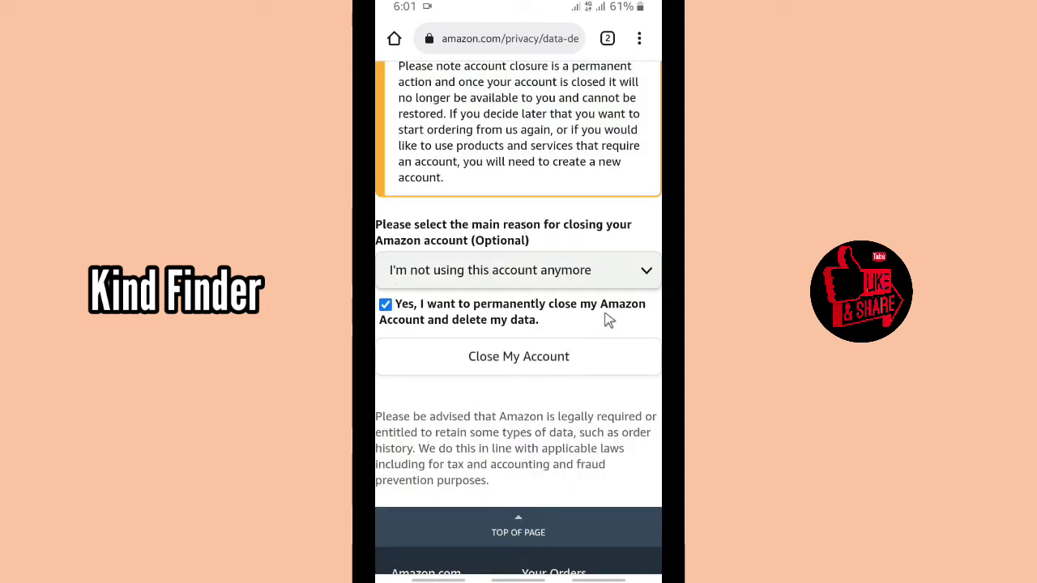
left_click(521, 364)
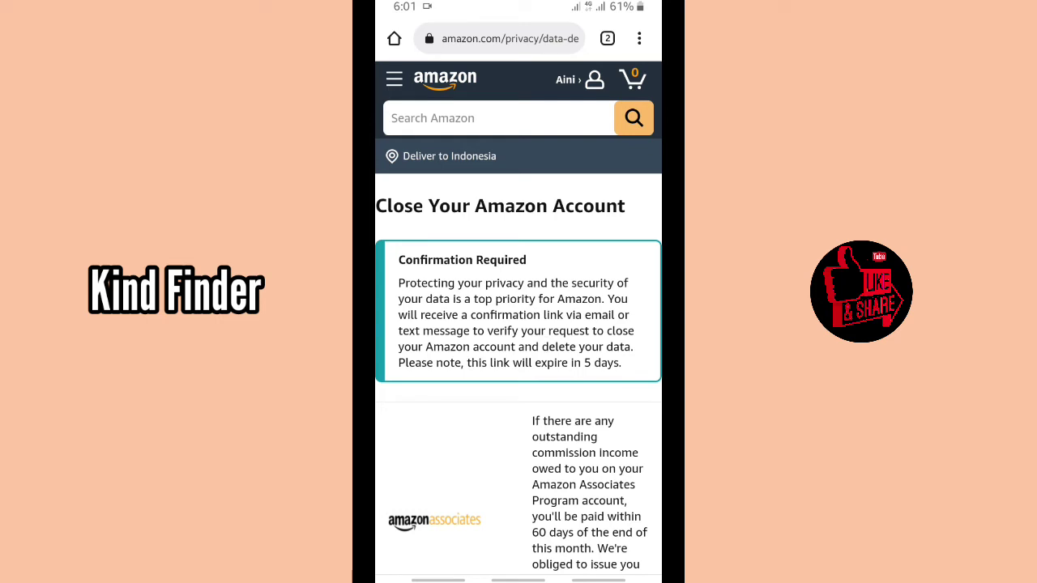
Go to the phone's home screen and open the Google apps folder.
left_click(519, 580)
left_click(430, 226)
Open the 'Confirmation Required To Close Amazon Account' email in Gmail and scroll to its confirm button.
left_click(555, 399)
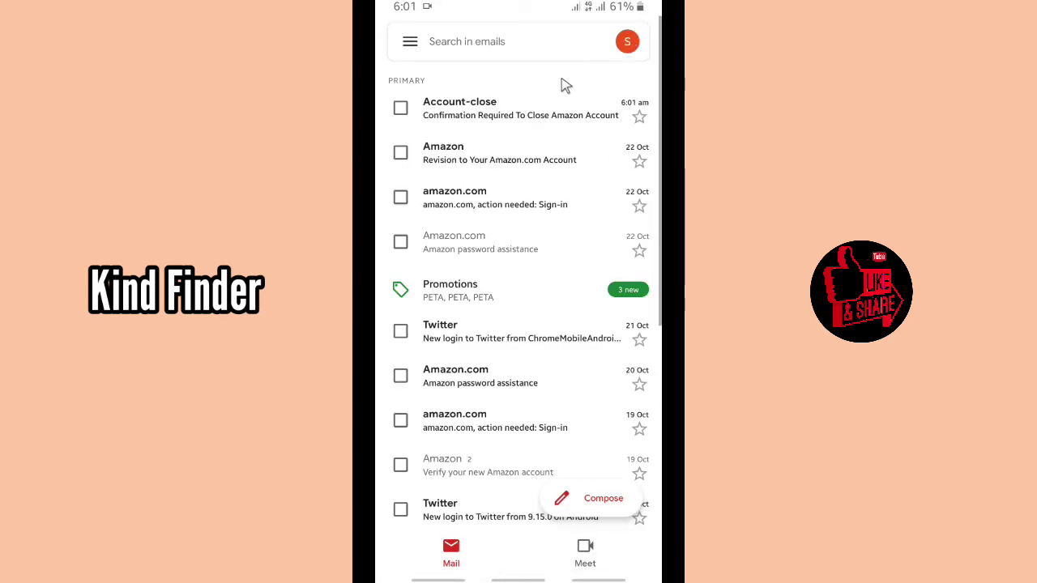
left_click(532, 129)
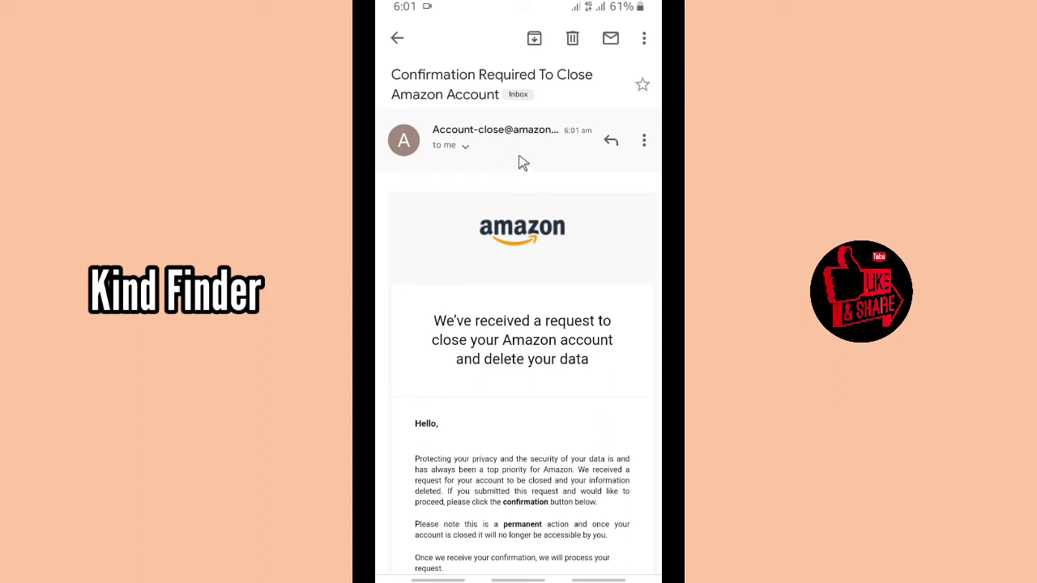
scroll(511, 302, "down", 2)
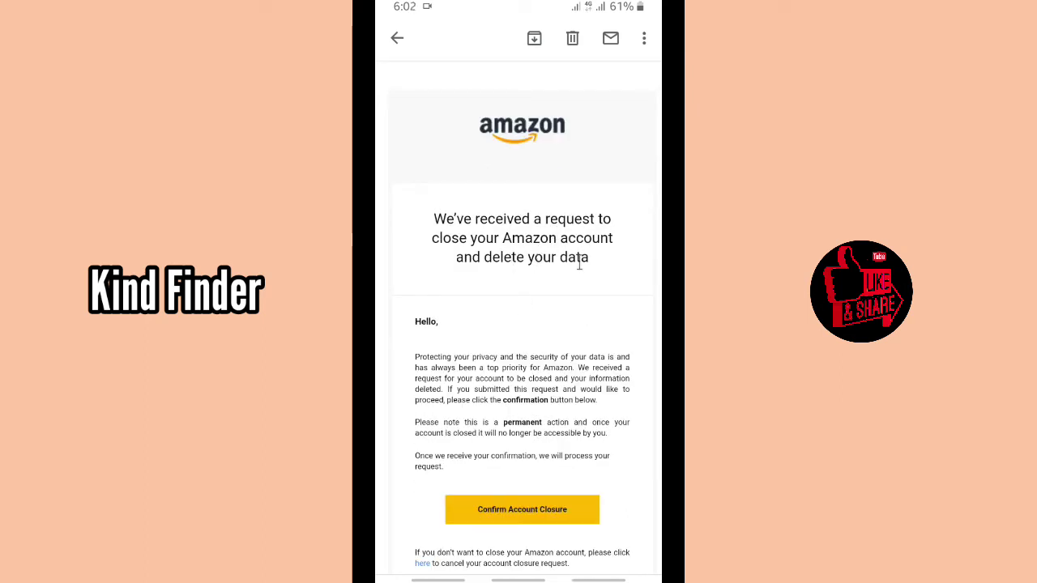
scroll(547, 275, "down", 2)
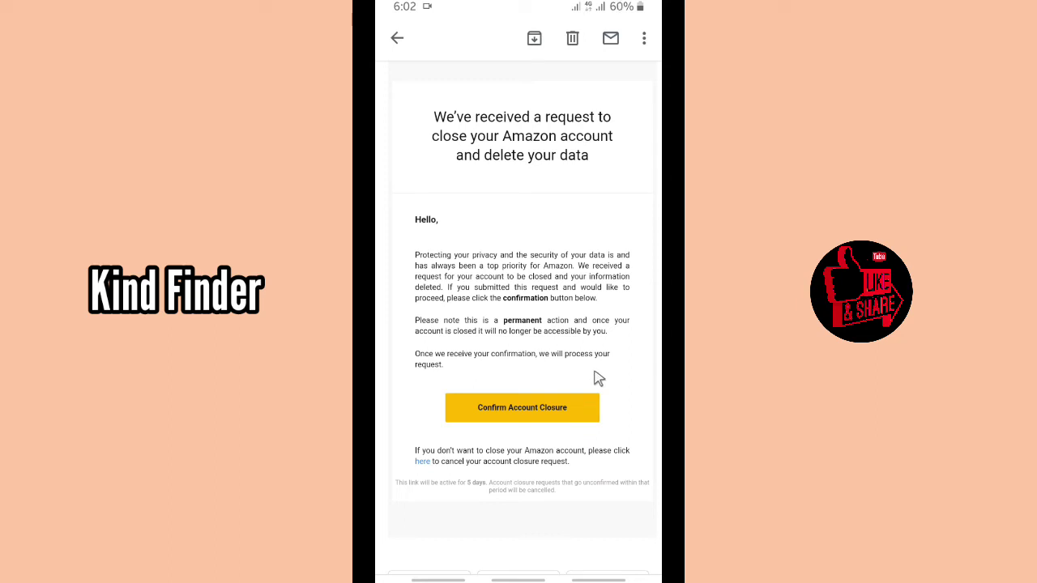
Confirm via the email's Confirm Account Closure button and review the resulting confirmation page.
left_click(530, 415)
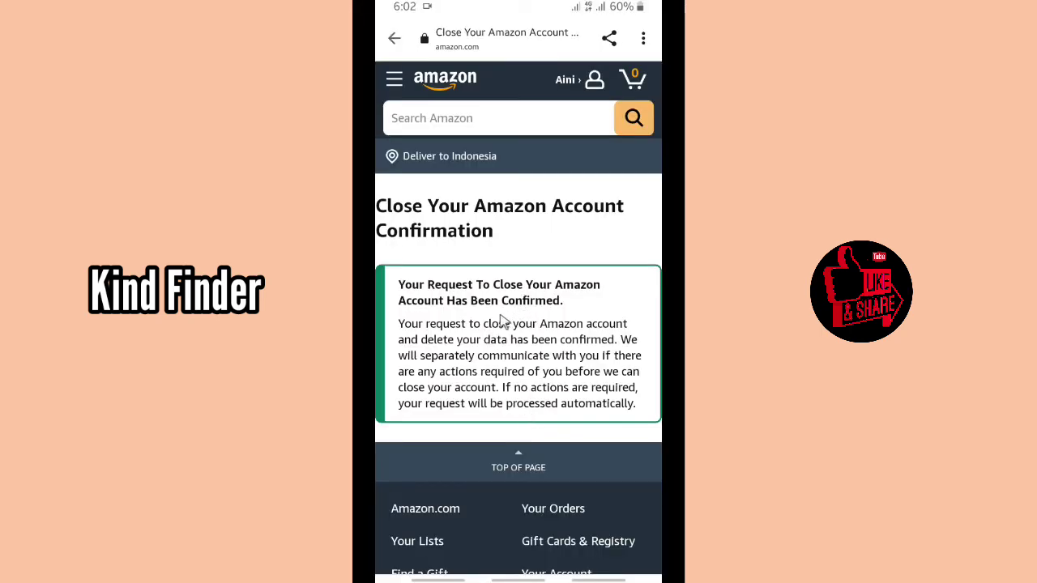
scroll(512, 330, "down", 3)
scroll(512, 331, "up", 3)
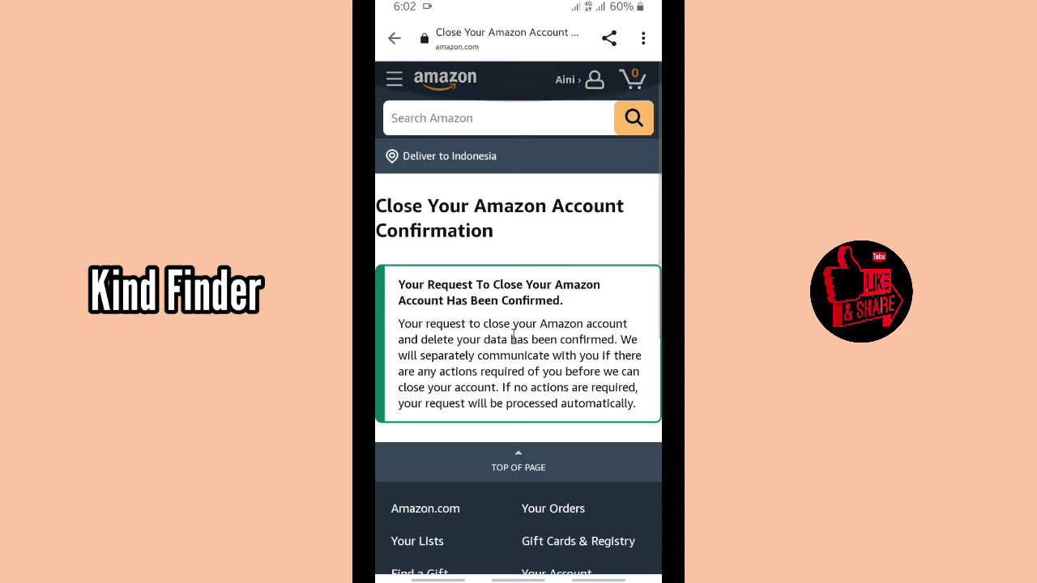